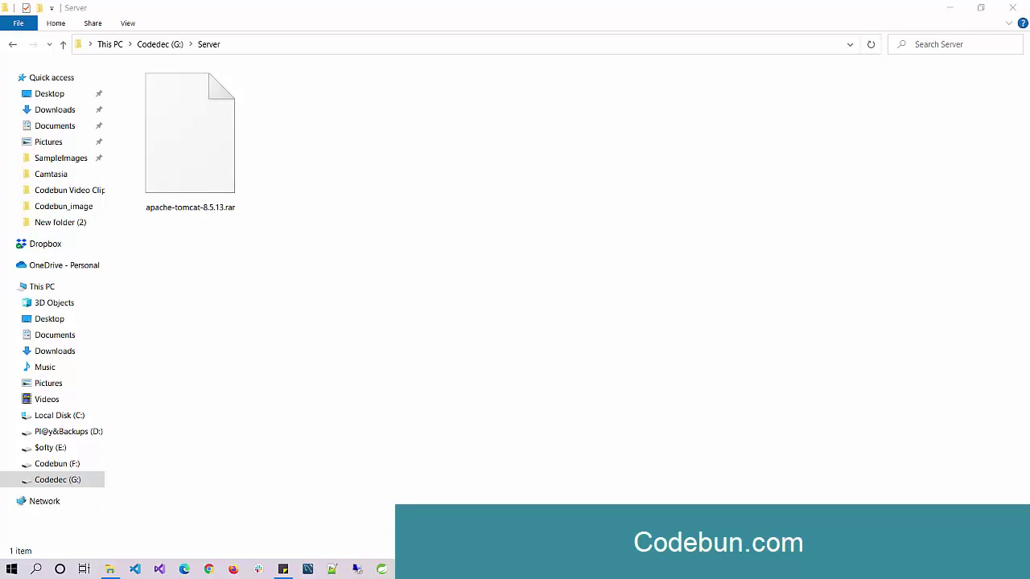
- View the properties of the apache-tomcat RAR file in Server
left_click(197, 164)
right_click(197, 165)
left_click(481, 109)
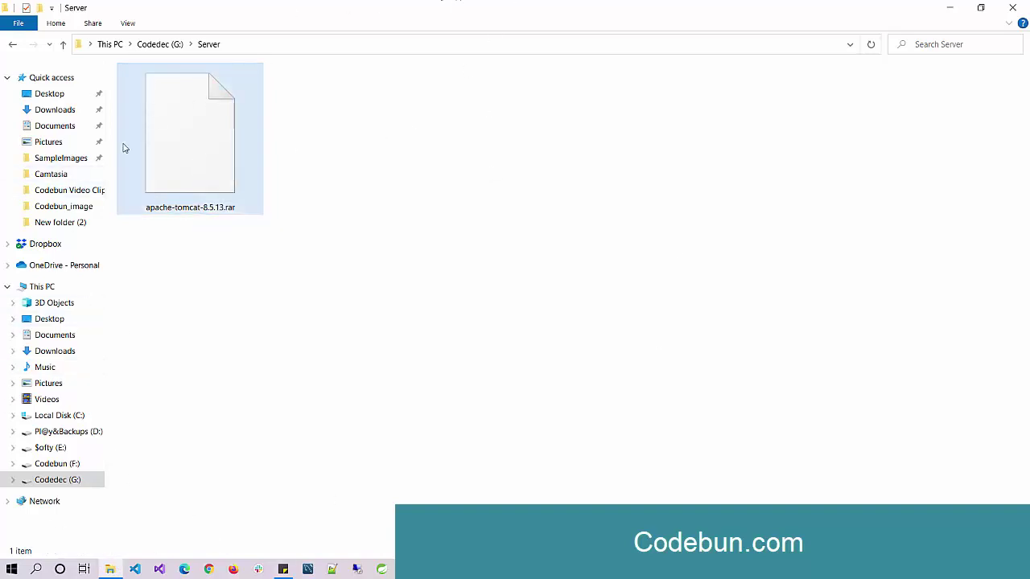
right_click(180, 187)
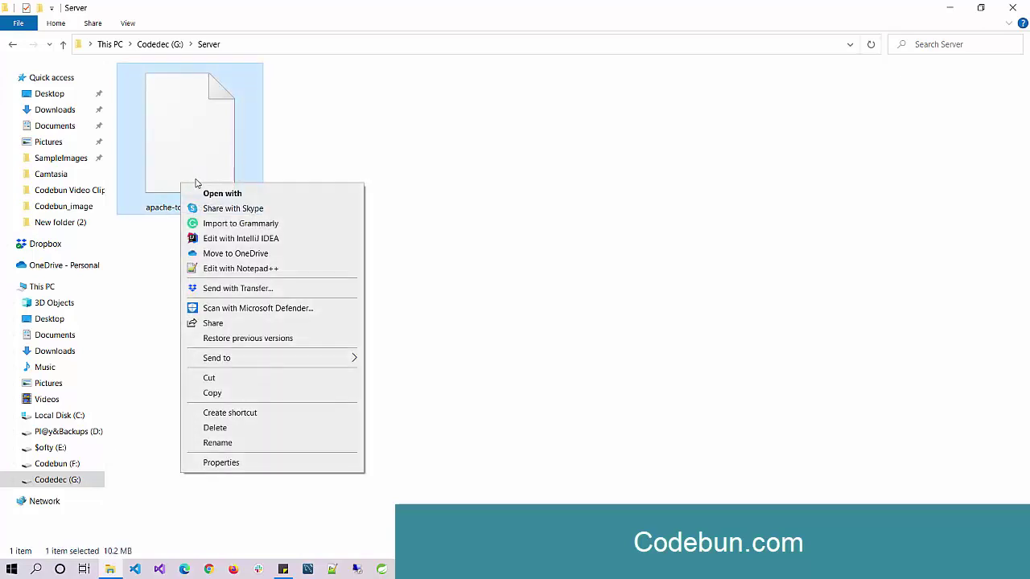
left_click(239, 463)
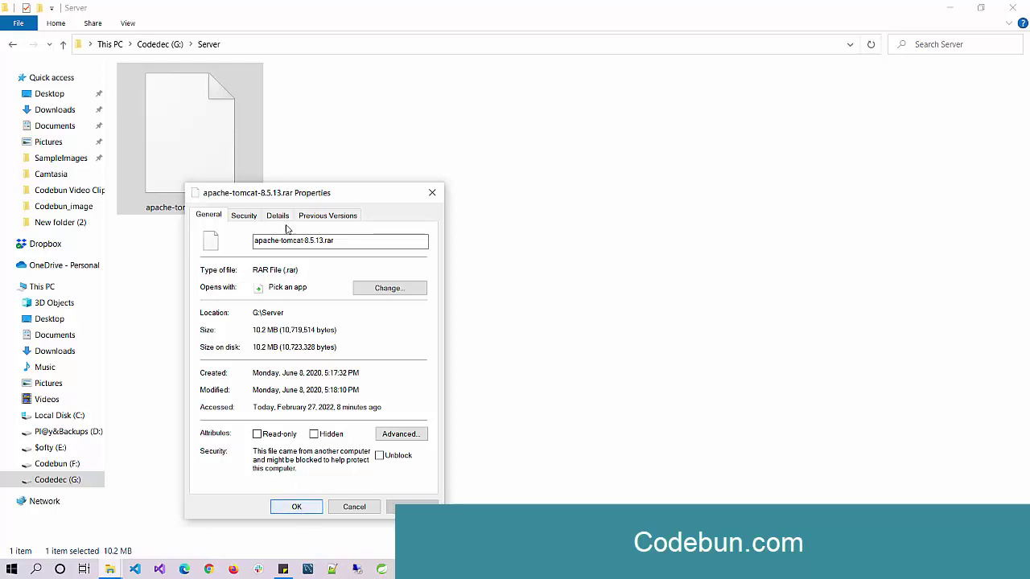
left_click(290, 503)
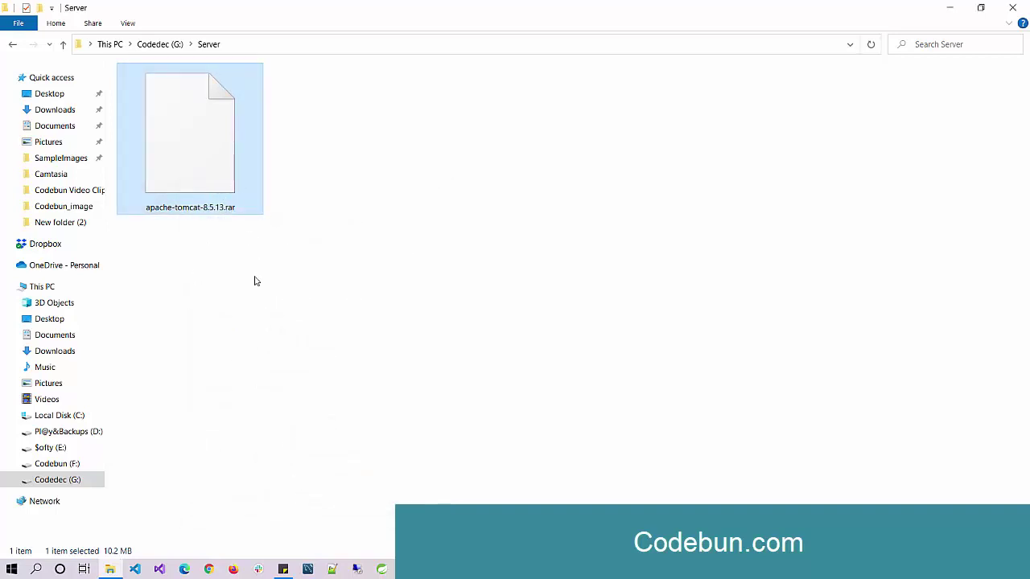
- Search Google for 'winrar download' in Chrome
left_click(209, 569)
left_click(676, 242)
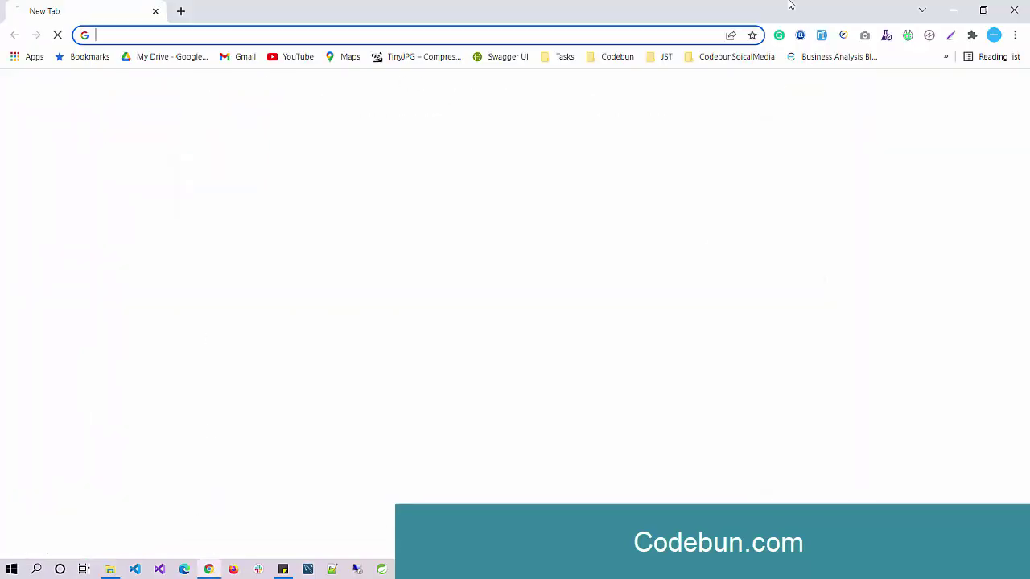
left_click(317, 34)
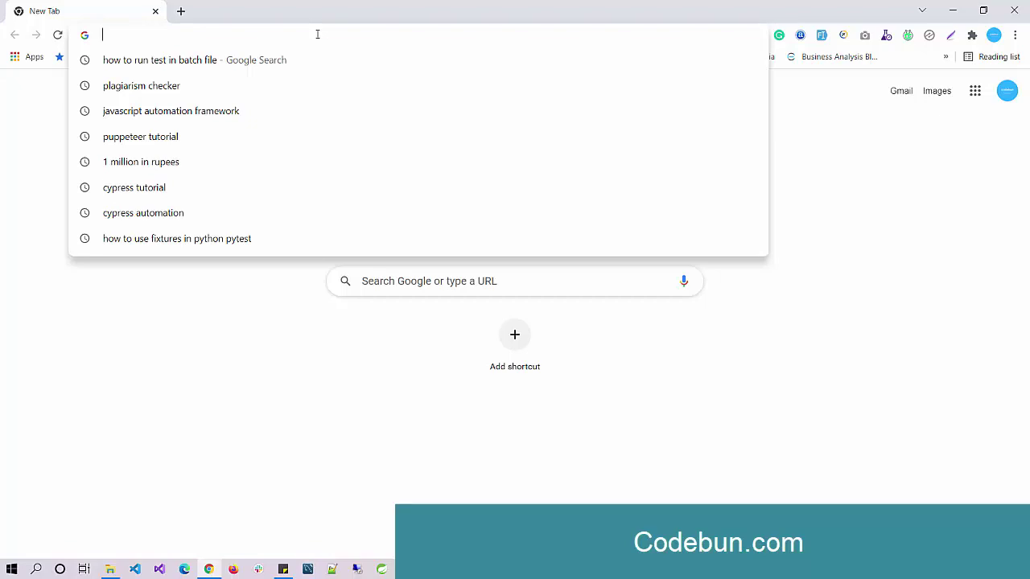
type("winr")
key("Return")
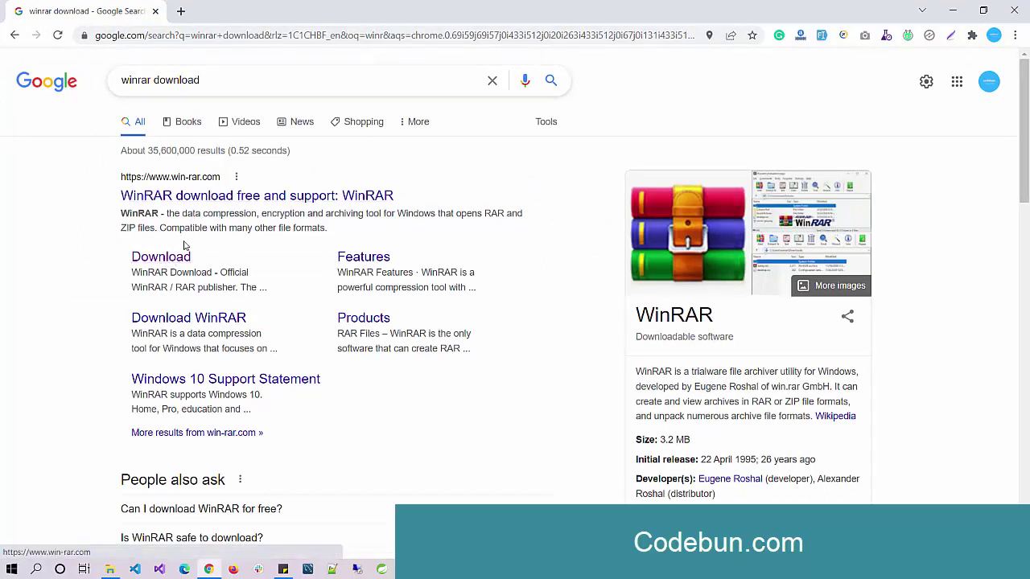
- Download the WinRAR 6.10 English 64 bit installer from the official WinRAR download page
left_click(161, 257)
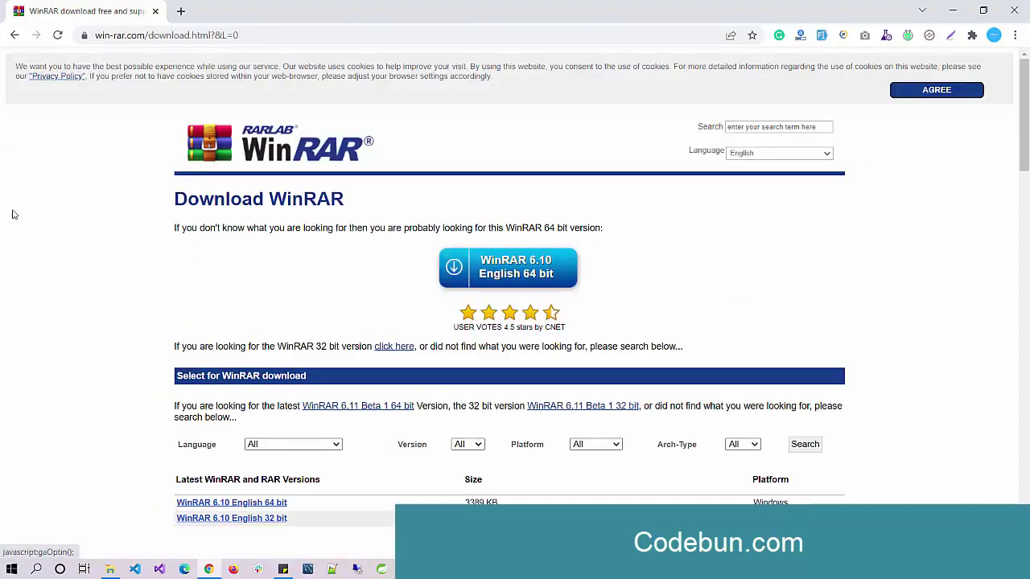
scroll(225, 267, "down", 5)
scroll(241, 261, "up", 4)
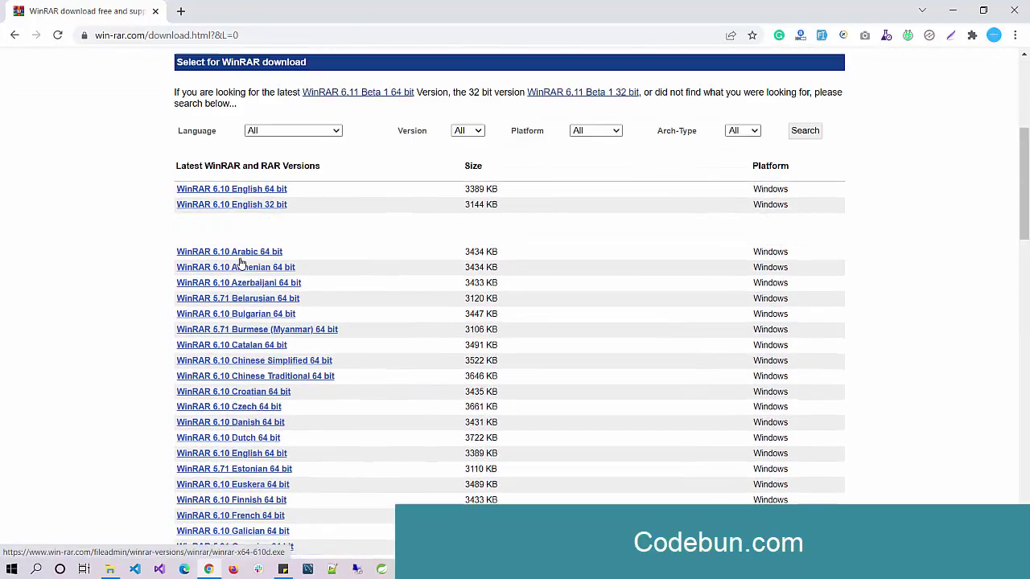
scroll(243, 257, "down", 6)
scroll(243, 258, "down", 15)
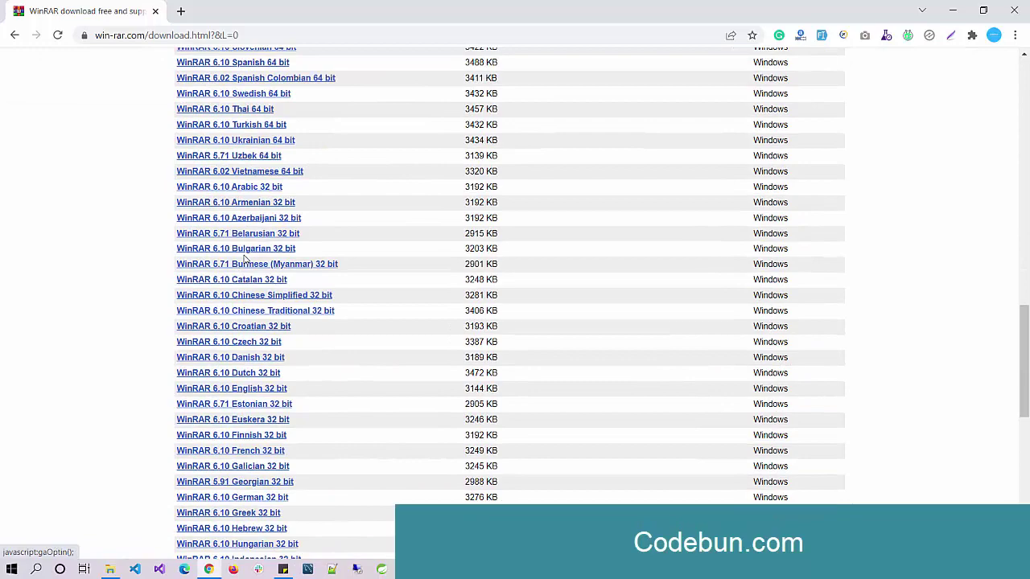
scroll(281, 263, "up", 20)
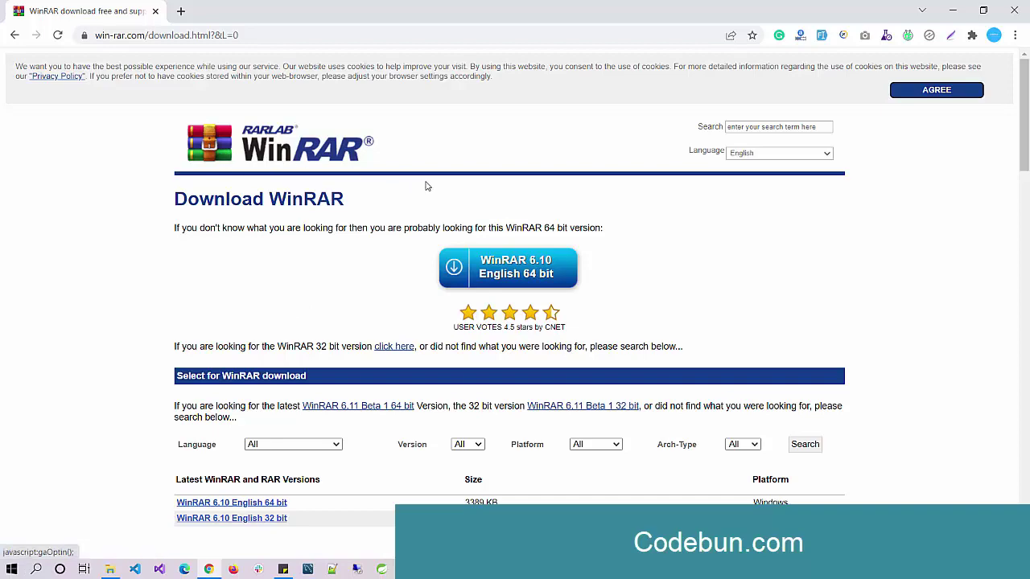
left_click(518, 275)
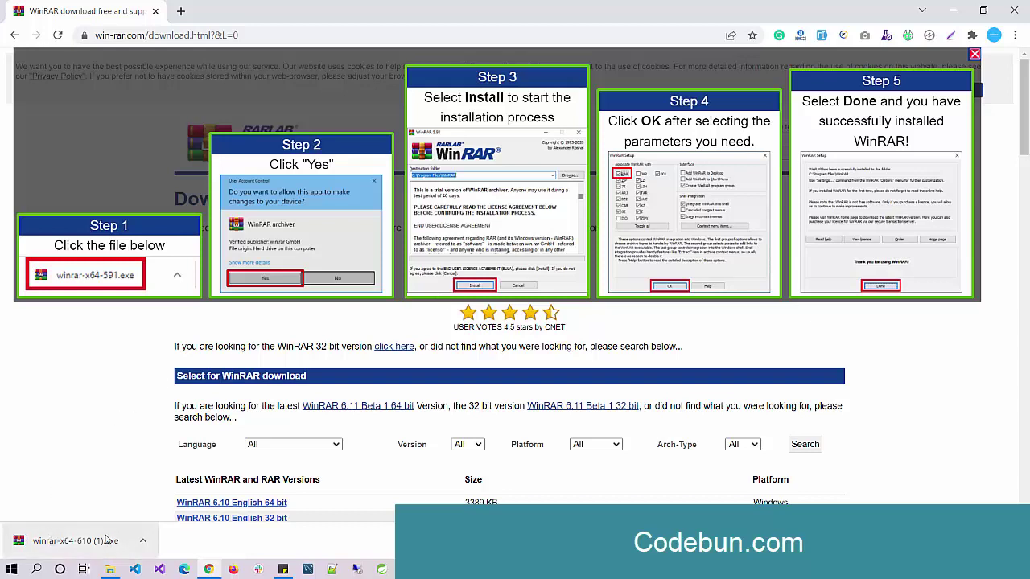
- Run winrar-x64-610 (1).exe and install WinRAR with the default file associations
left_click(67, 541)
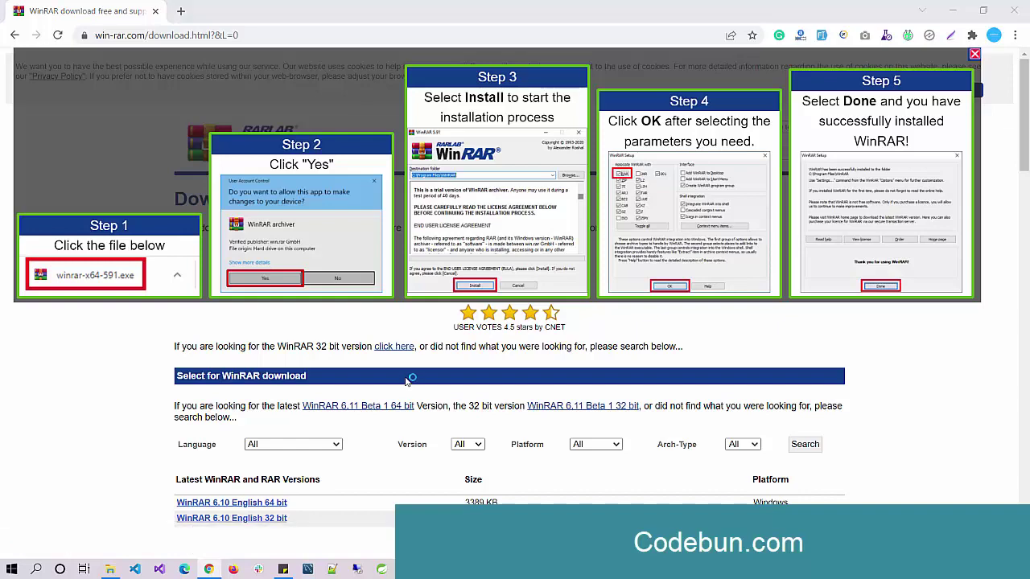
left_click(468, 415)
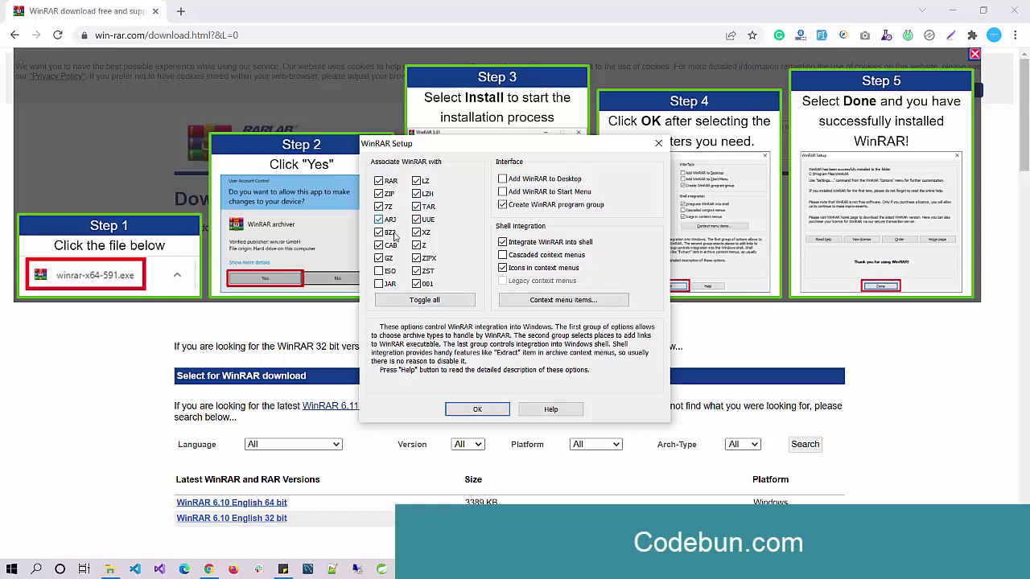
left_click(468, 409)
left_click(507, 410)
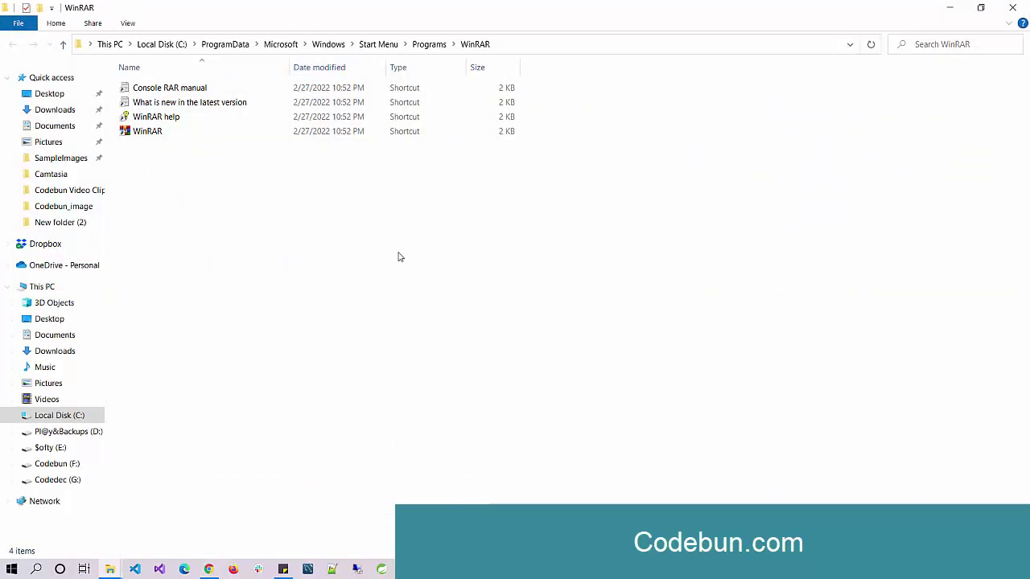
- Close the WinRAR Start Menu folder and Extract Here the apache-tomcat-8.5.13 archive in Server
left_click(1005, 13)
left_click(119, 569)
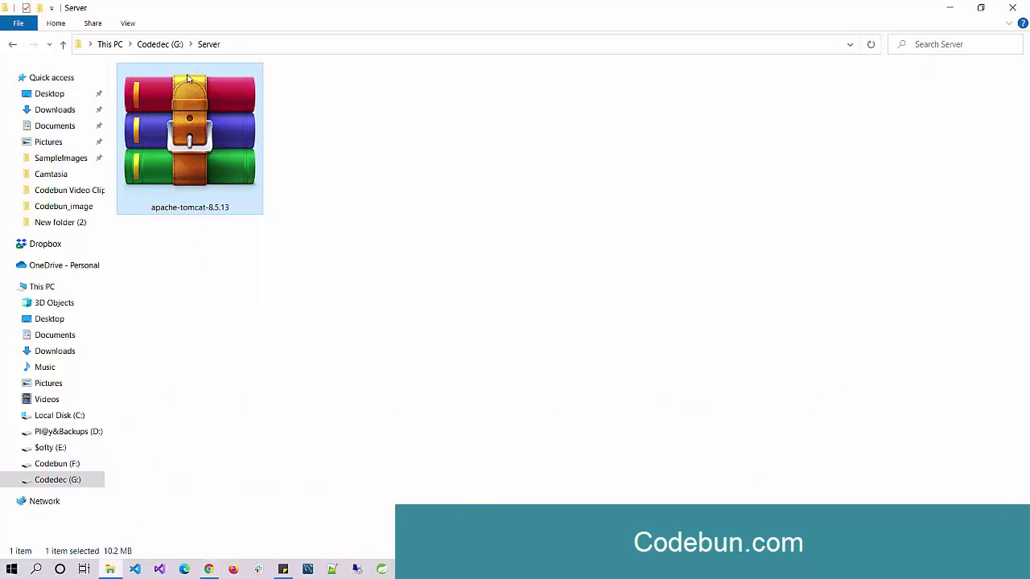
right_click(187, 131)
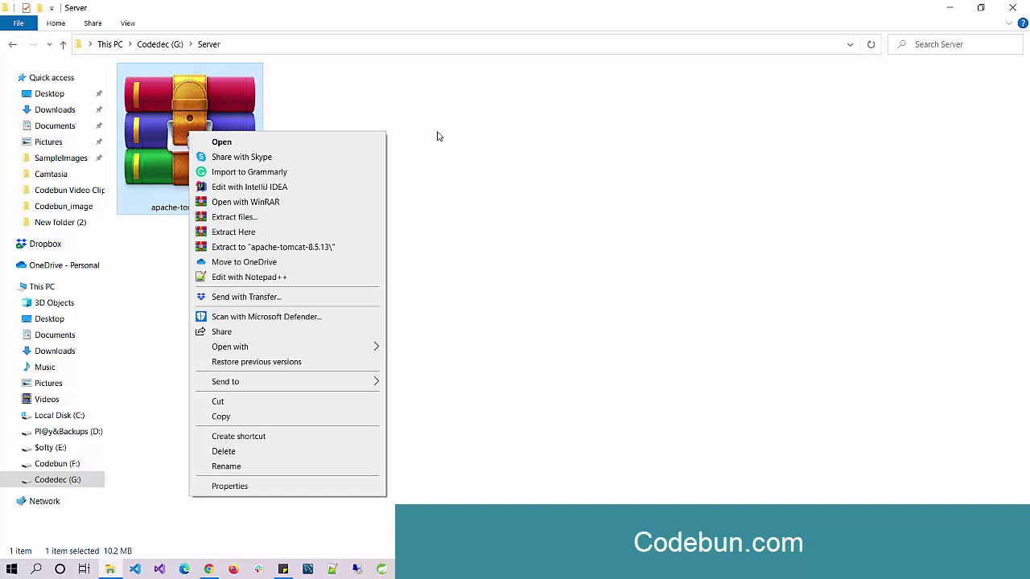
left_click(507, 156)
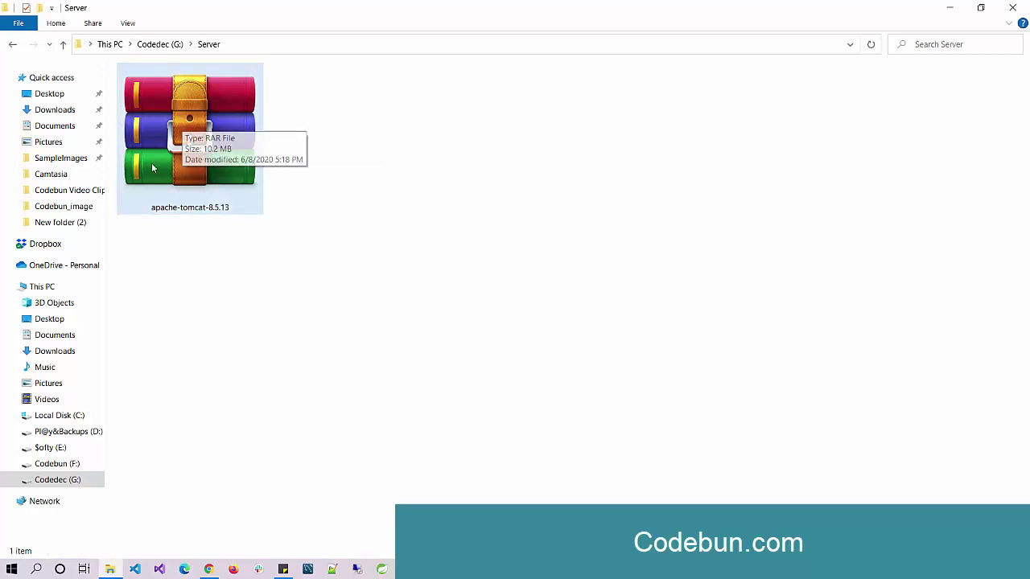
right_click(177, 118)
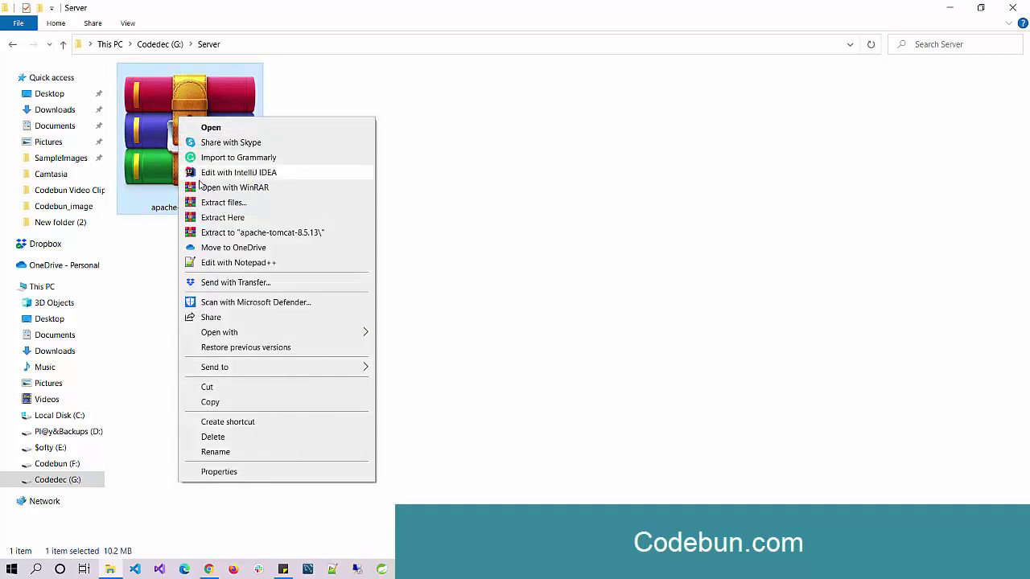
left_click(223, 218)
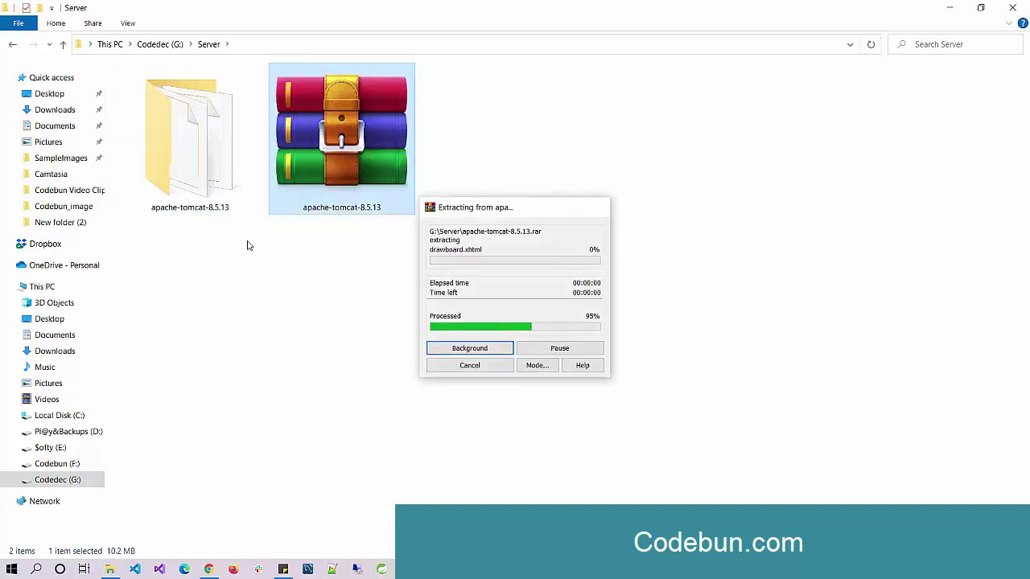
- Extract the archive to an apache-tomcat-8.5.13\ subfolder, then bring up its context menu again
right_click(321, 112)
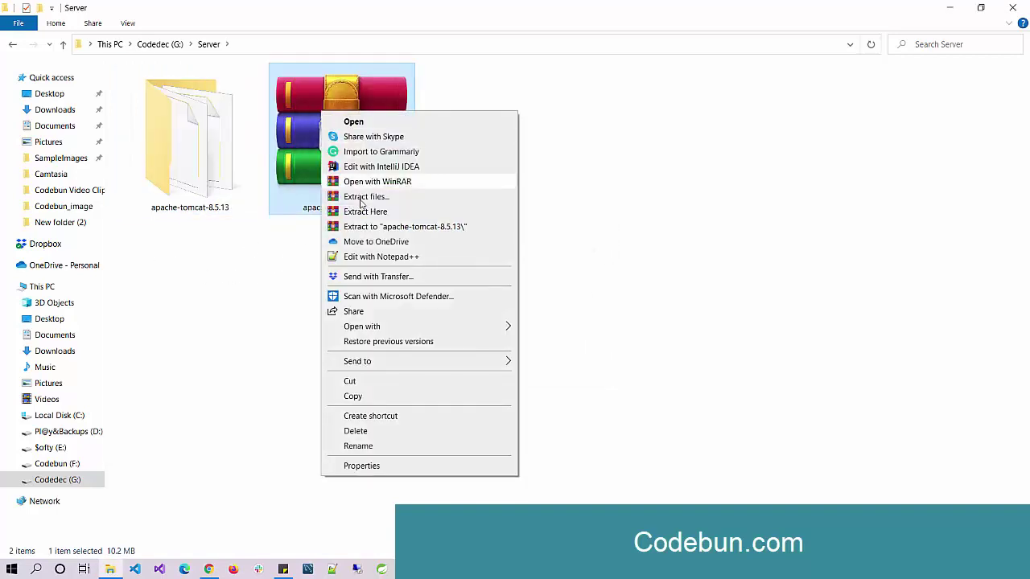
left_click(430, 230)
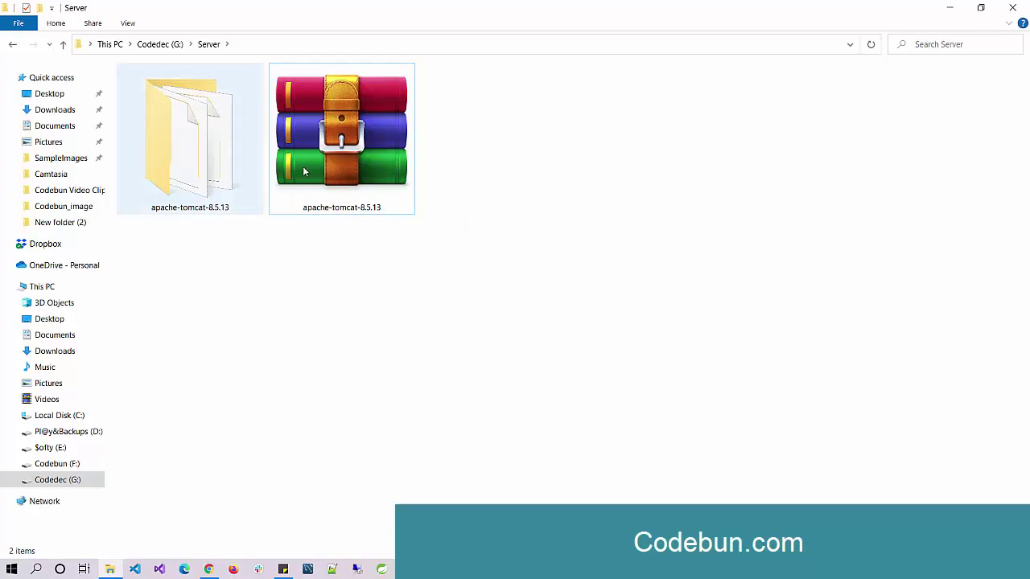
right_click(329, 150)
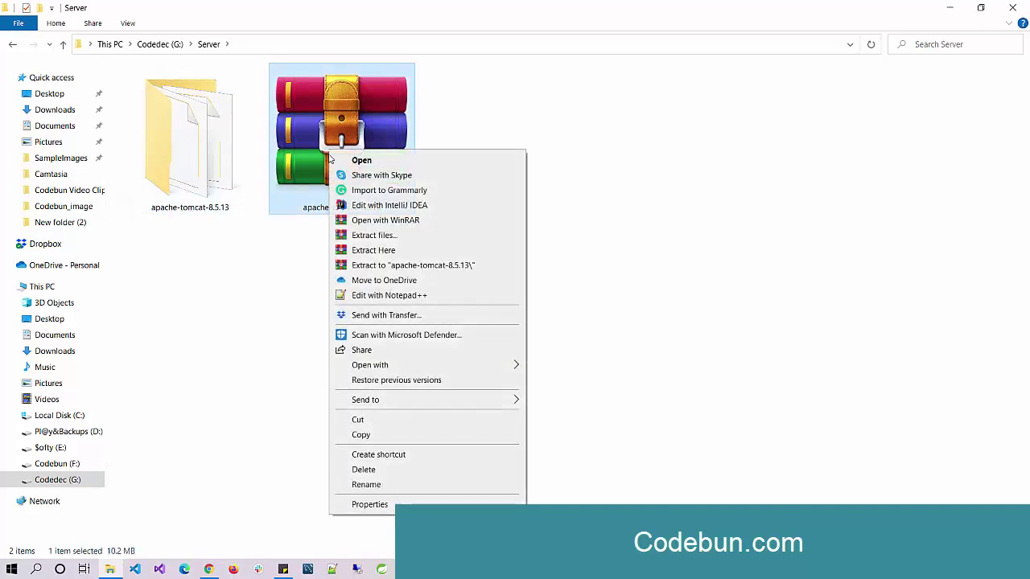
left_click(374, 238)
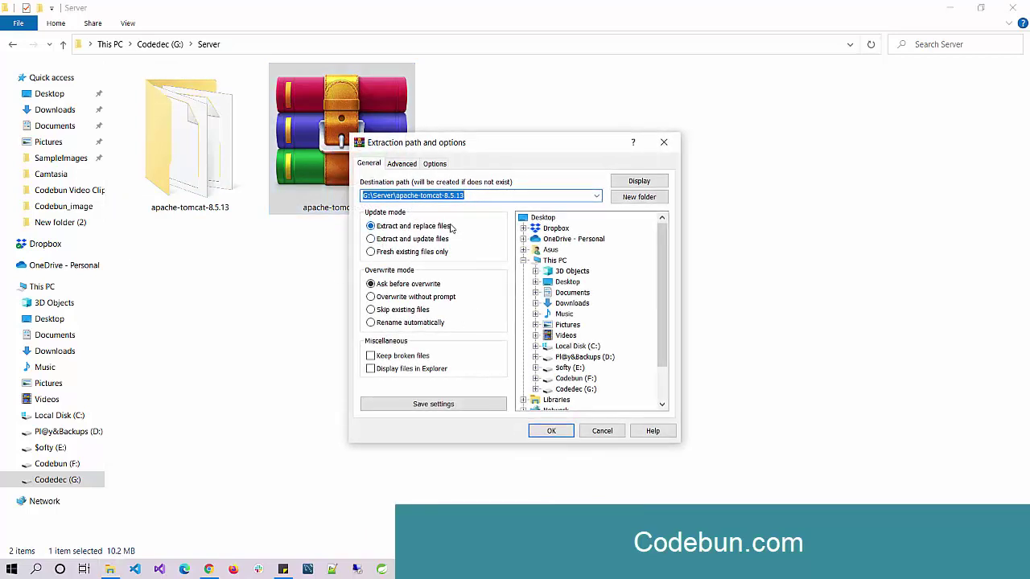
scroll(580, 385, "down", 1)
scroll(563, 358, "up", 1)
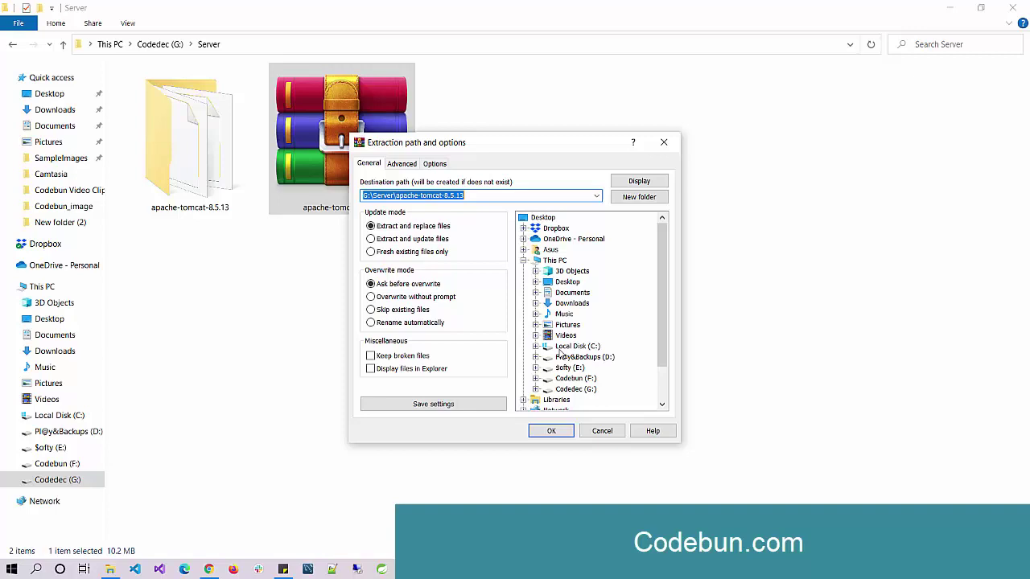
left_click(602, 431)
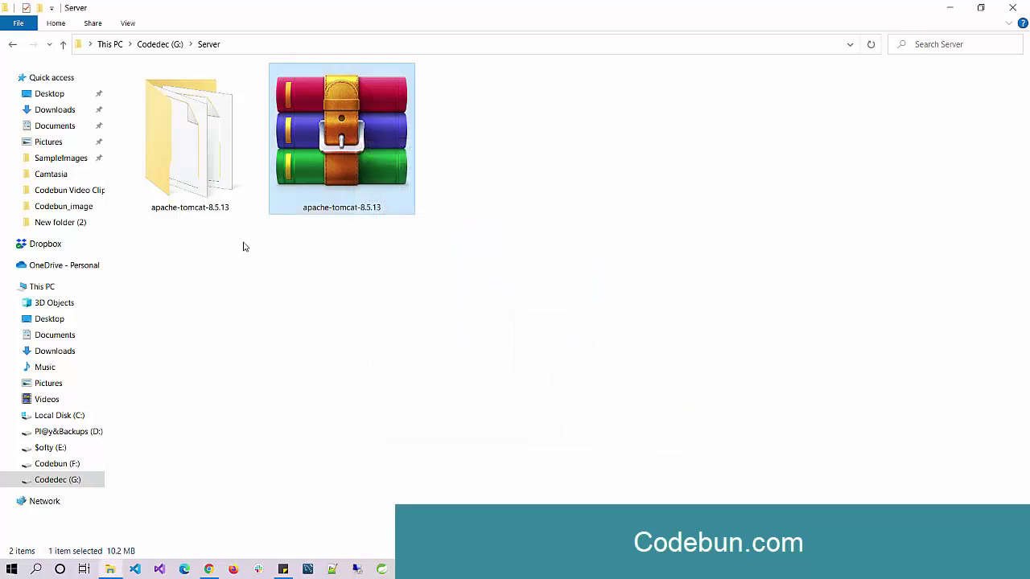
- Delete the apache-tomcat-8.5.13 RAR archive from the Server folder
right_click(307, 172)
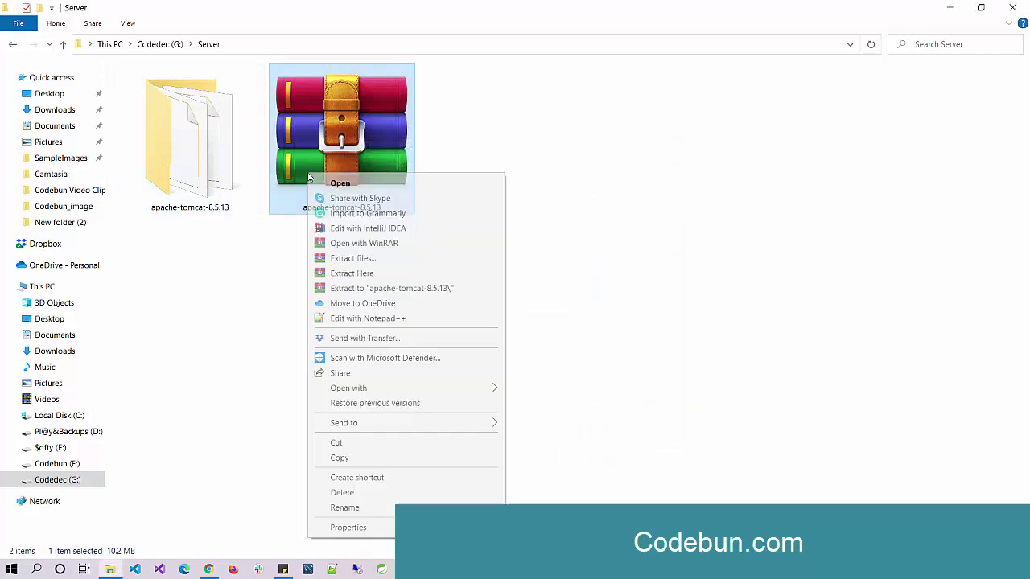
left_click(360, 494)
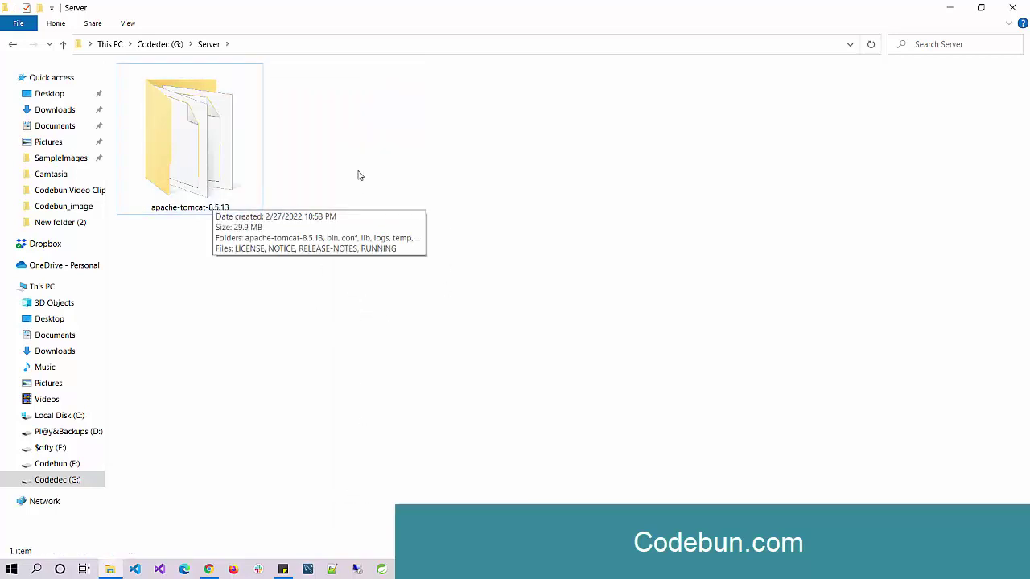
- Create apache-tomcat-8.5.13.zip from the folder in ZIP format, with no password
right_click(172, 130)
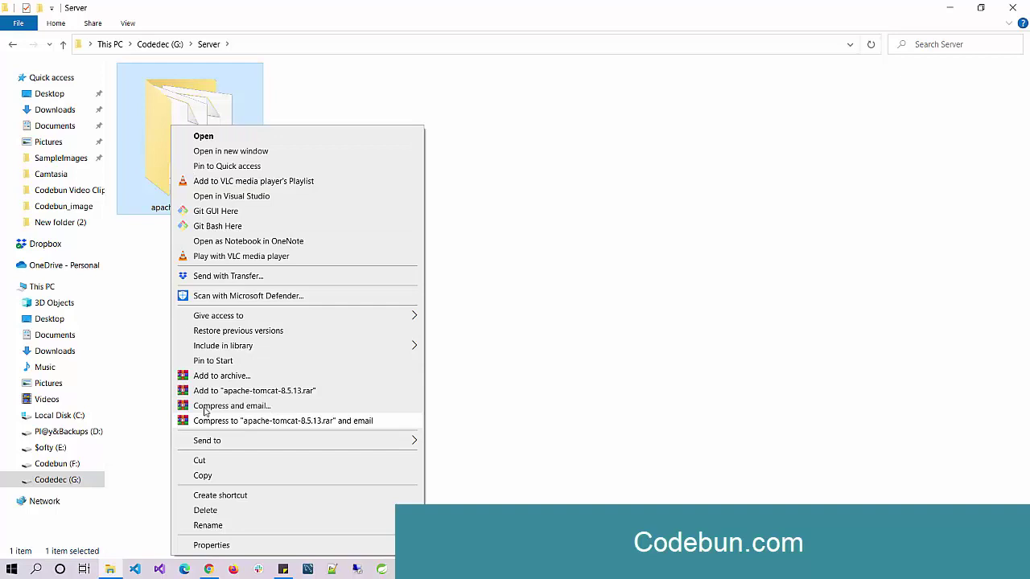
left_click(217, 376)
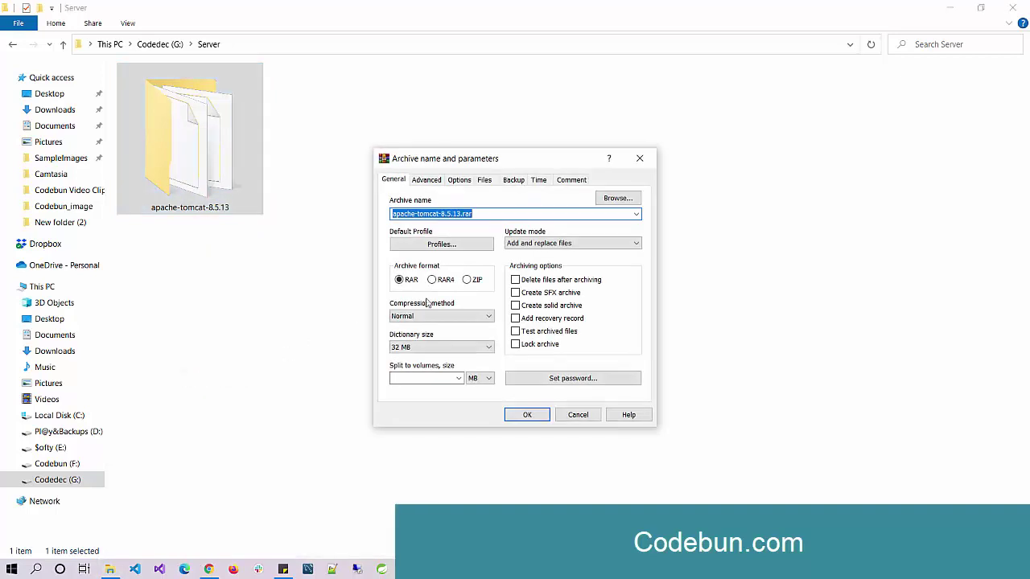
left_click(467, 280)
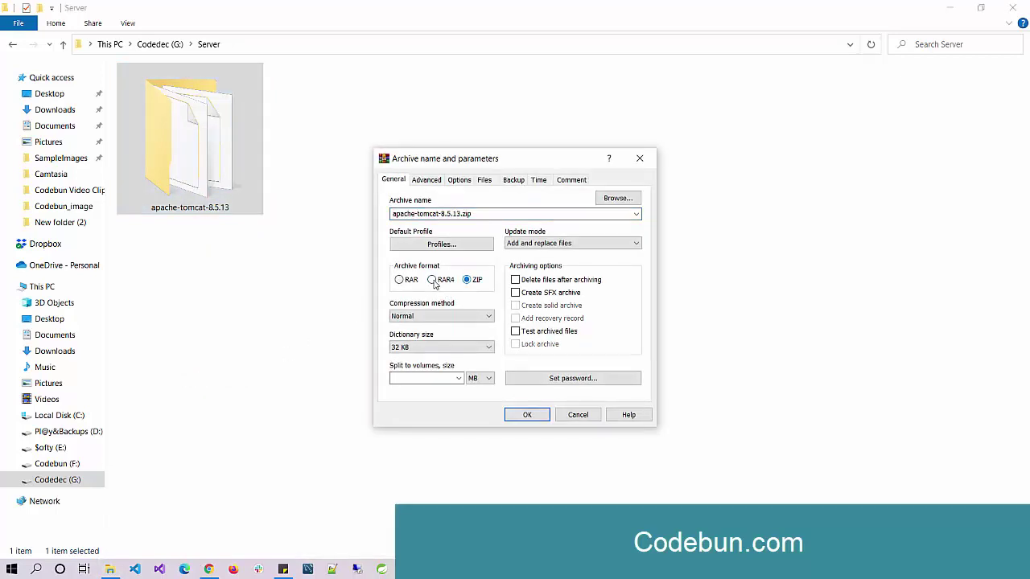
left_click(431, 280)
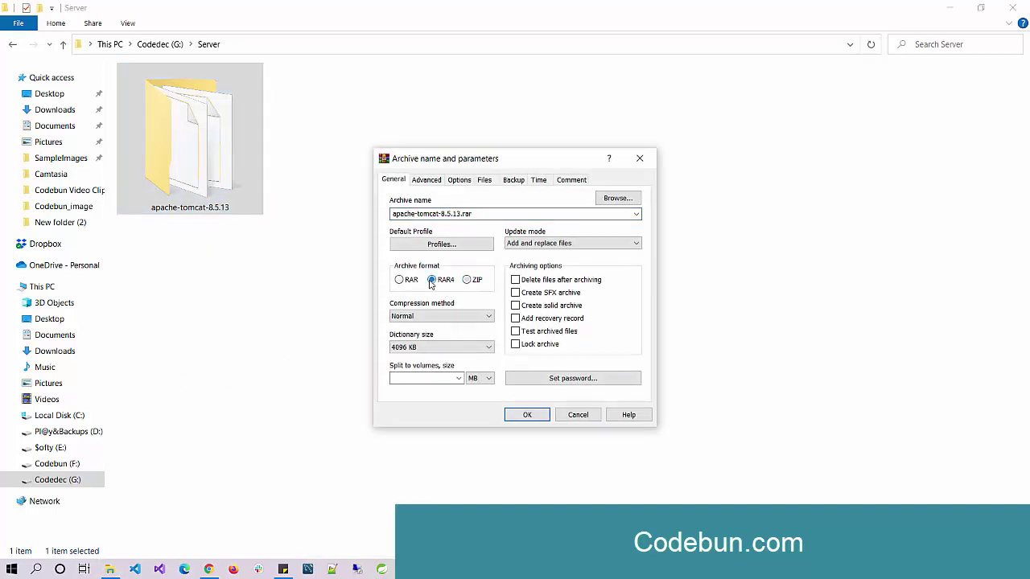
left_click(399, 280)
left_click(467, 281)
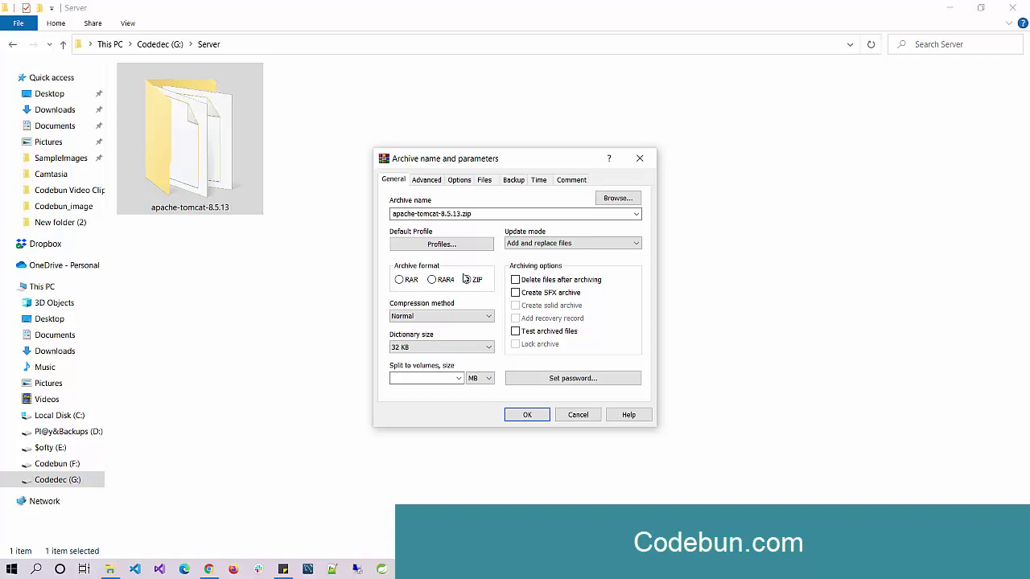
left_click(577, 379)
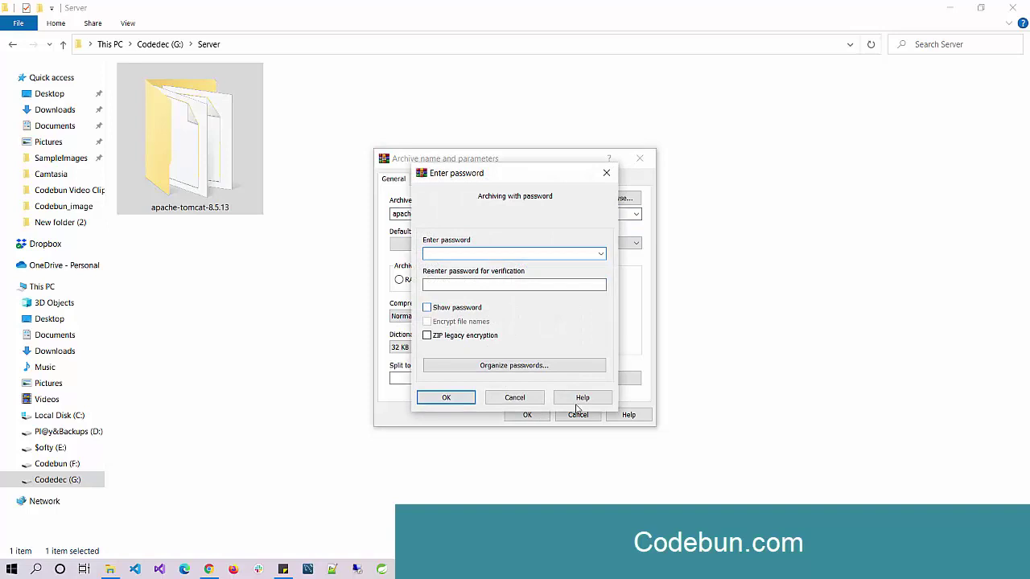
left_click(515, 398)
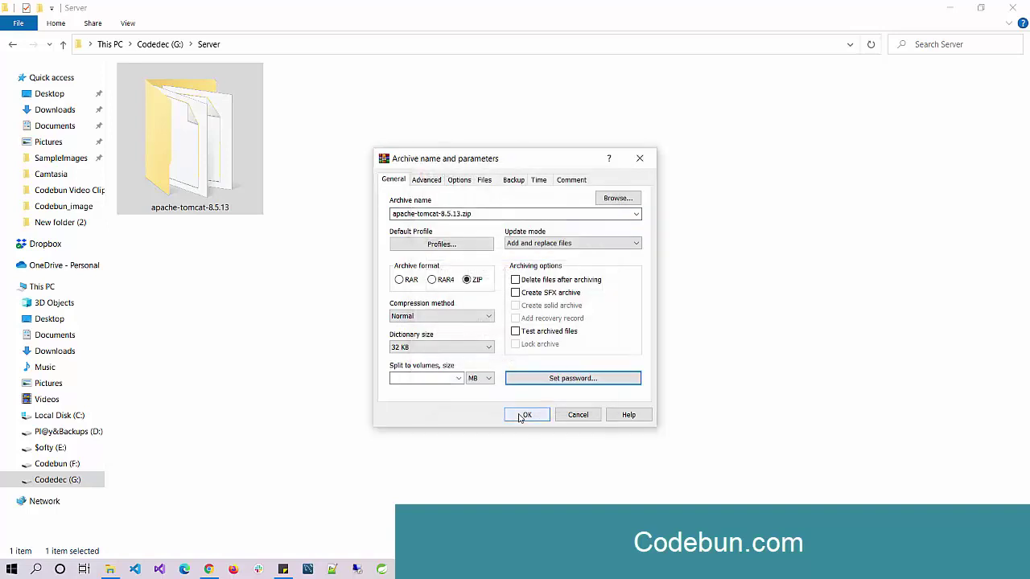
left_click(523, 415)
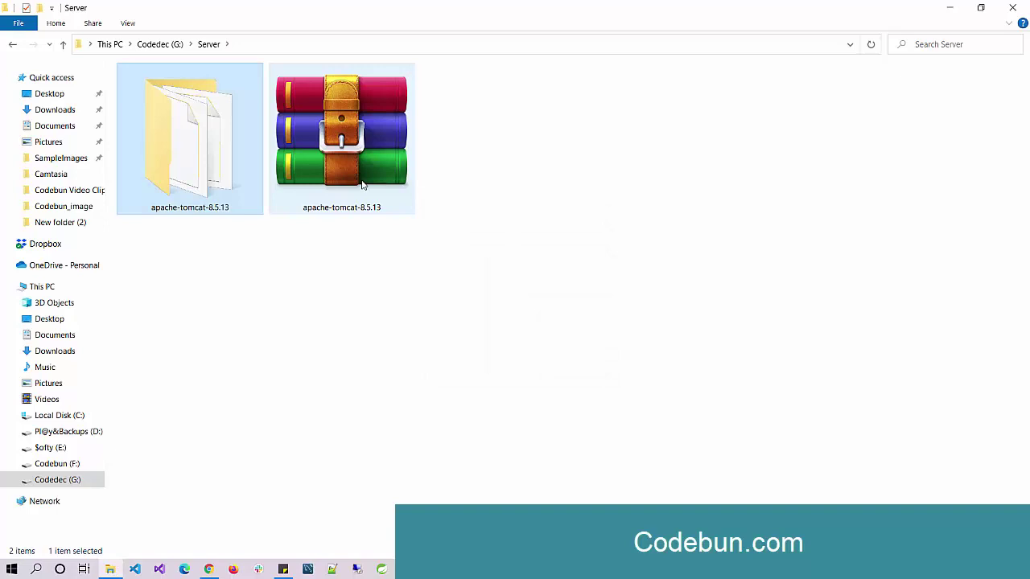
right_click(214, 184)
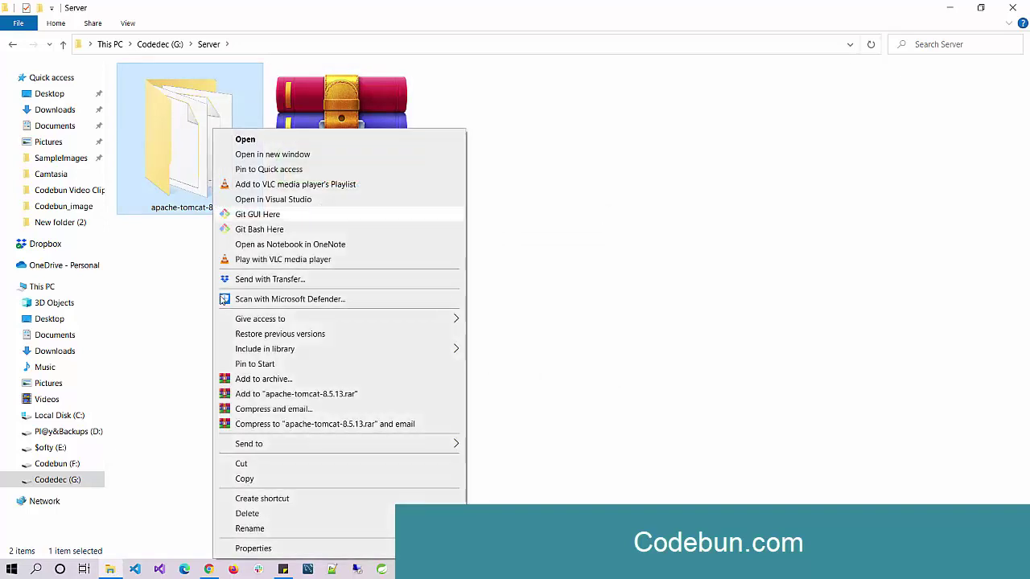
left_click(568, 372)
right_click(206, 125)
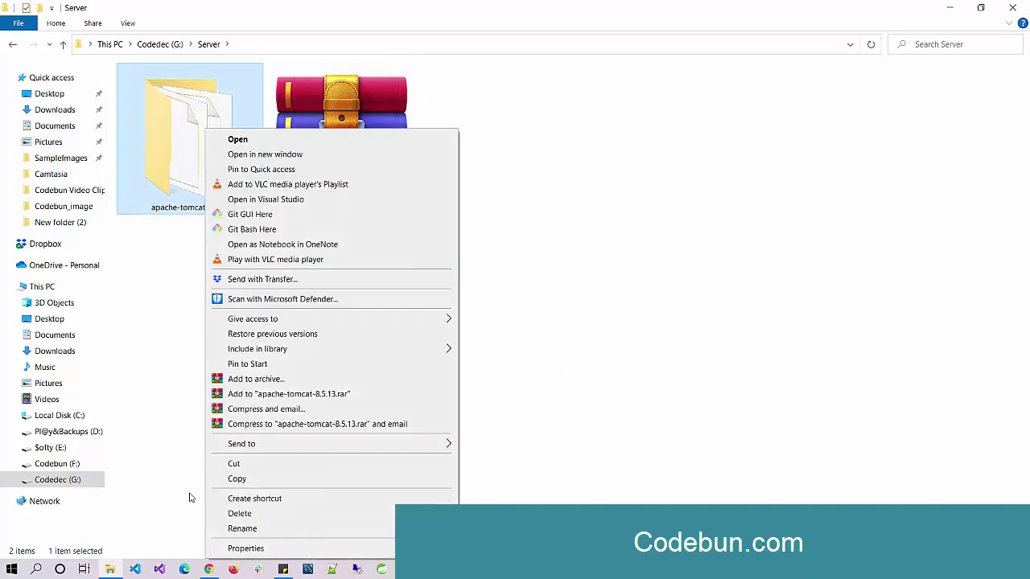
left_click(225, 548)
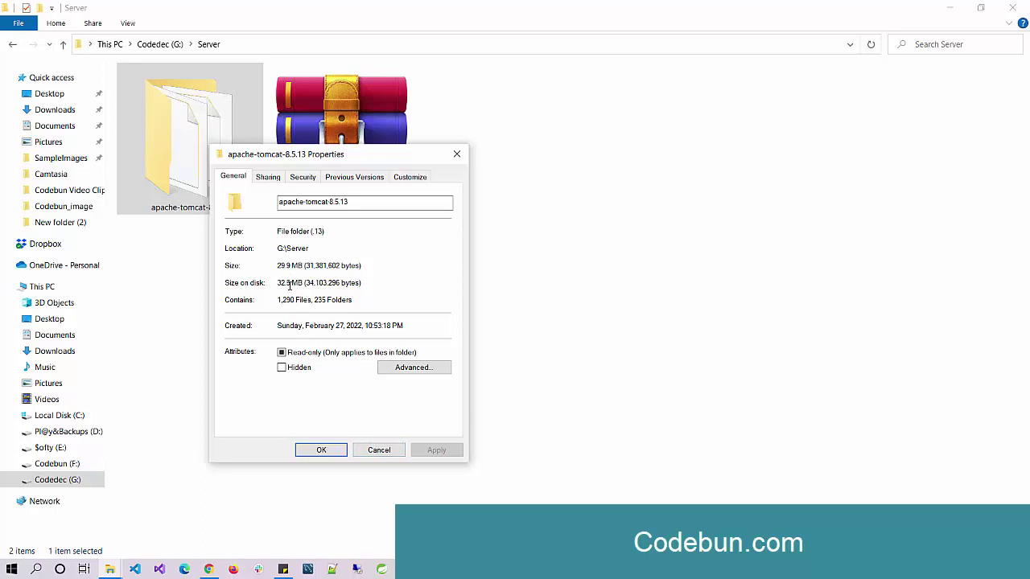
left_click(379, 450)
right_click(328, 157)
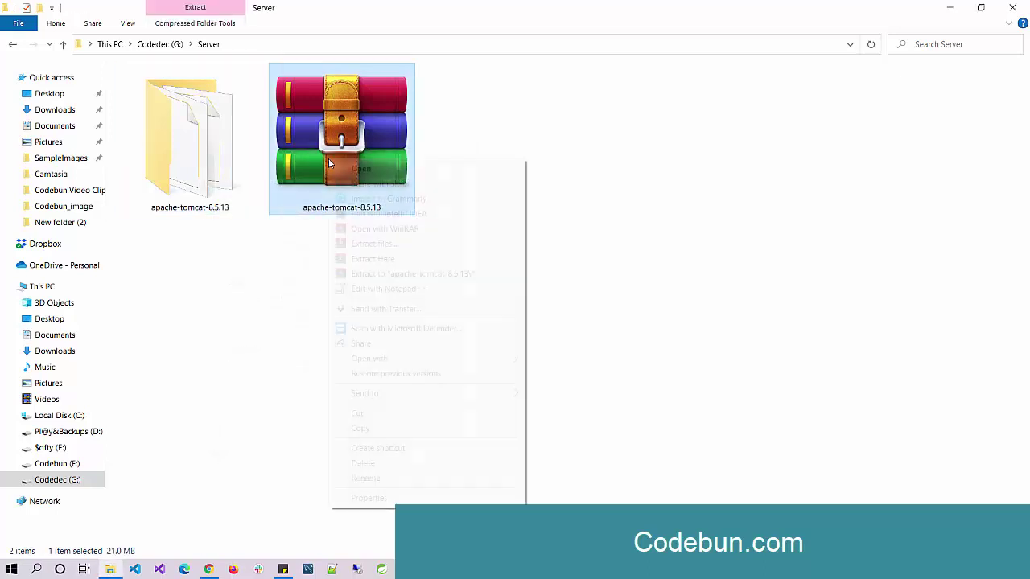
left_click(372, 498)
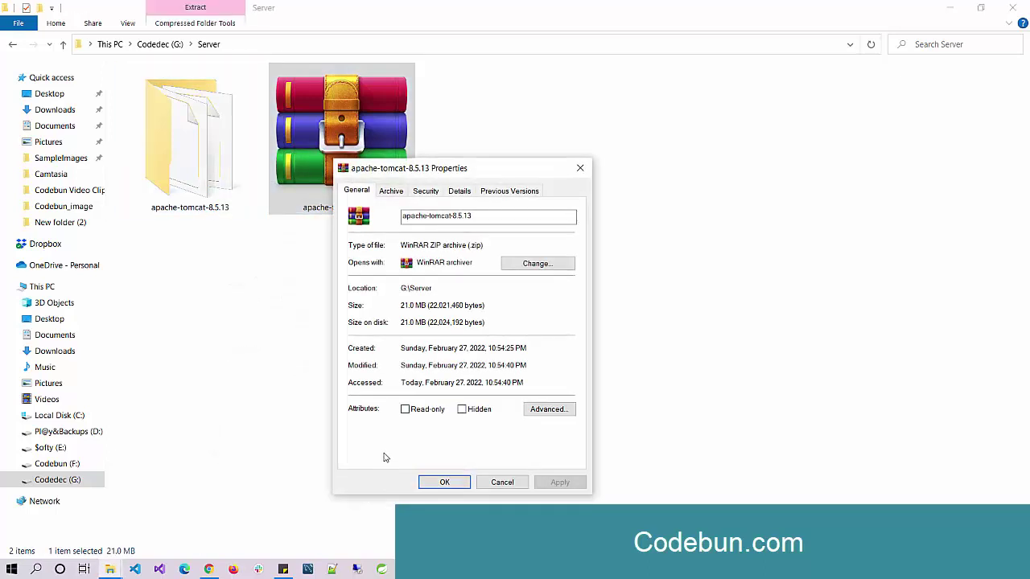
left_click(502, 483)
- Compress the apache-tomcat-8.5.13 folder into apache-tomcat-8.5.13.rar using default RAR settings
right_click(183, 153)
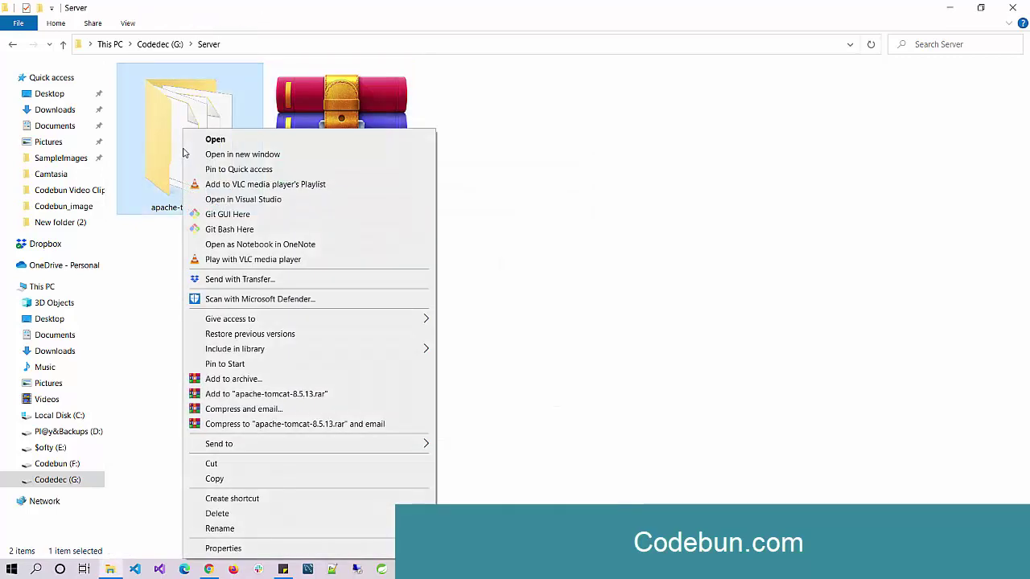
left_click(246, 380)
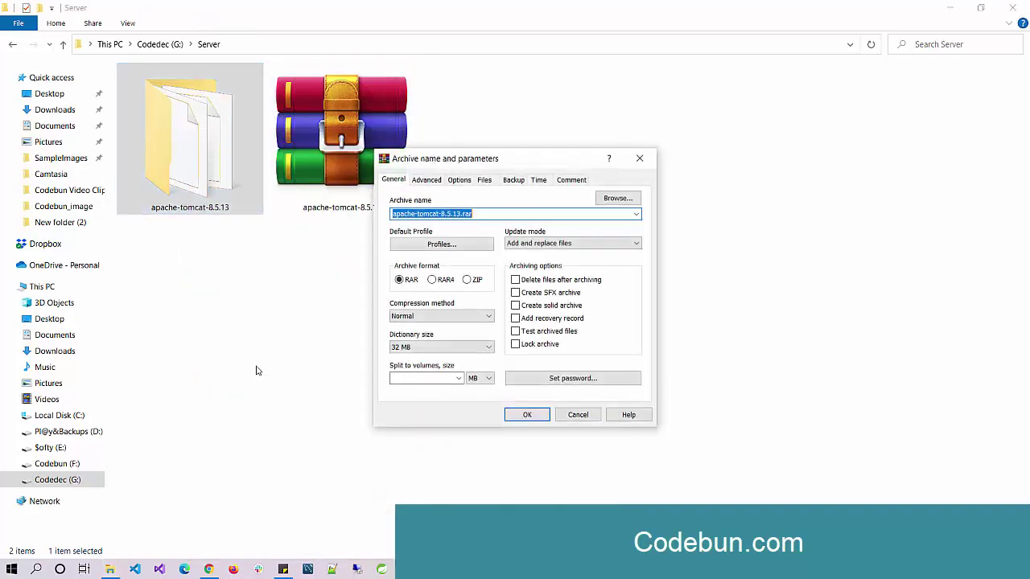
left_click(519, 416)
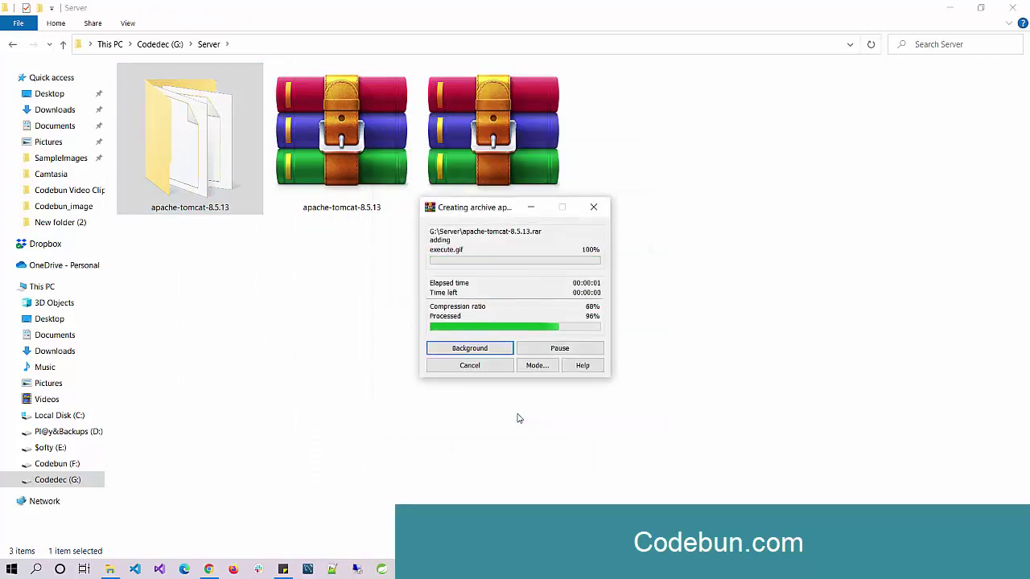
- Switch Server to Details view and compare the 21,506 KB ZIP and 20,996 KB RAR archives
right_click(475, 270)
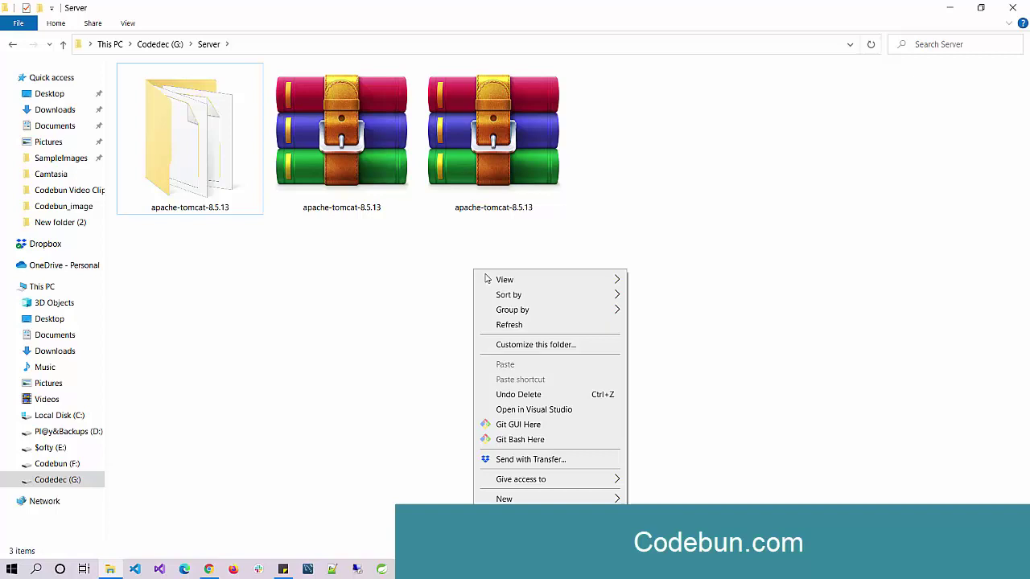
mouse_move(572, 280)
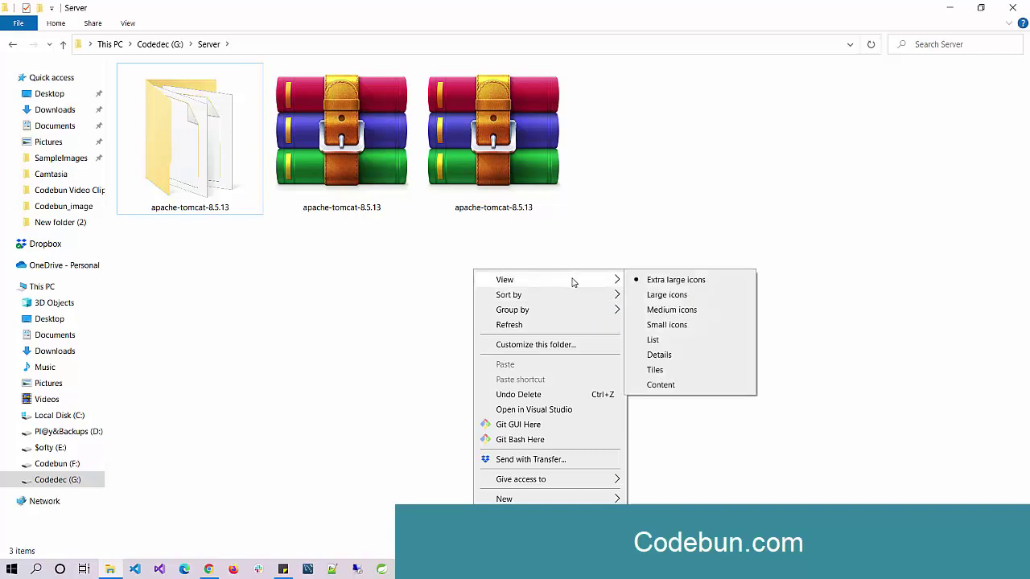
left_click(661, 355)
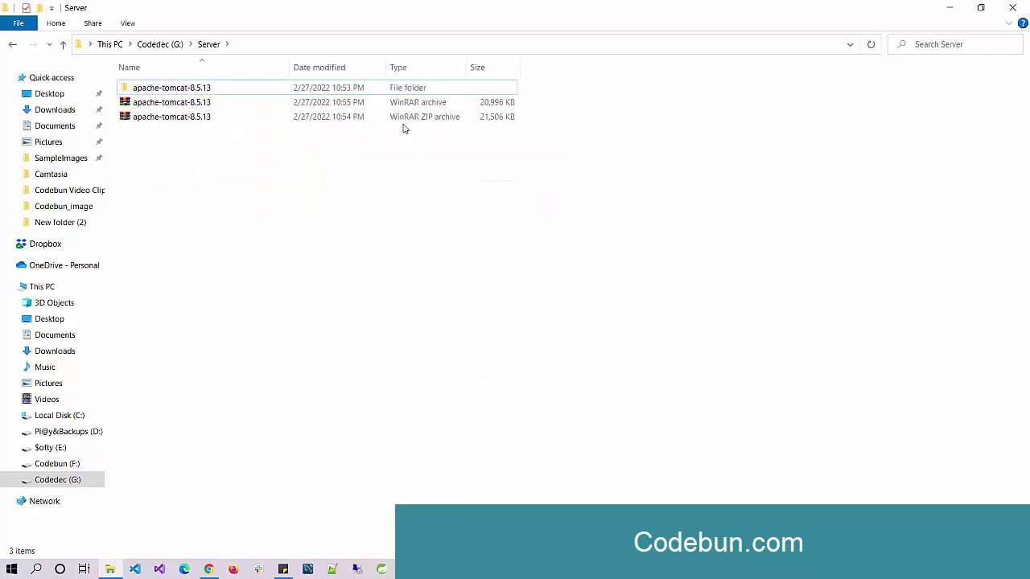
left_click(405, 127)
left_click(217, 102)
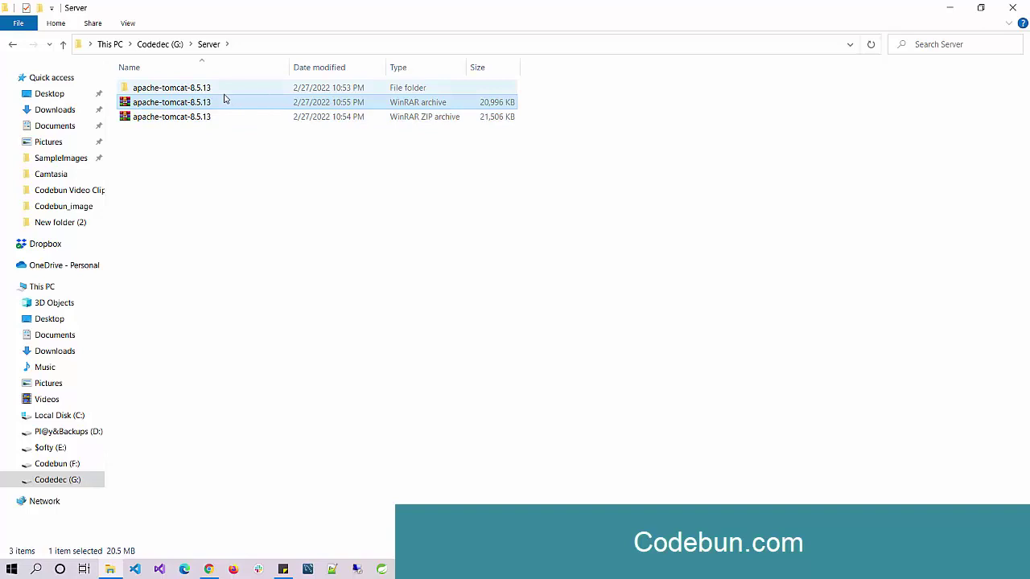
mouse_move(225, 99)
right_click(176, 91)
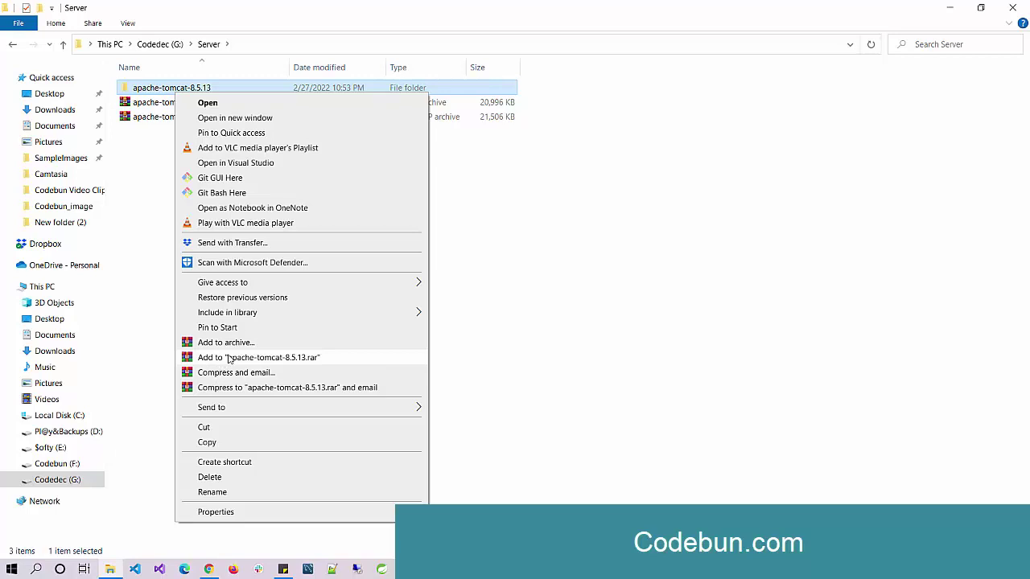
left_click(493, 304)
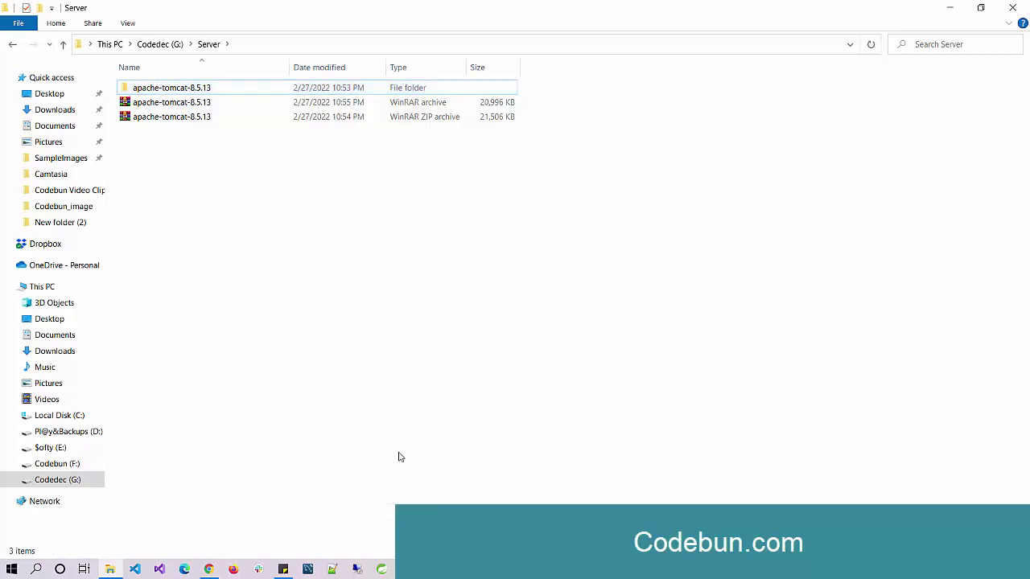